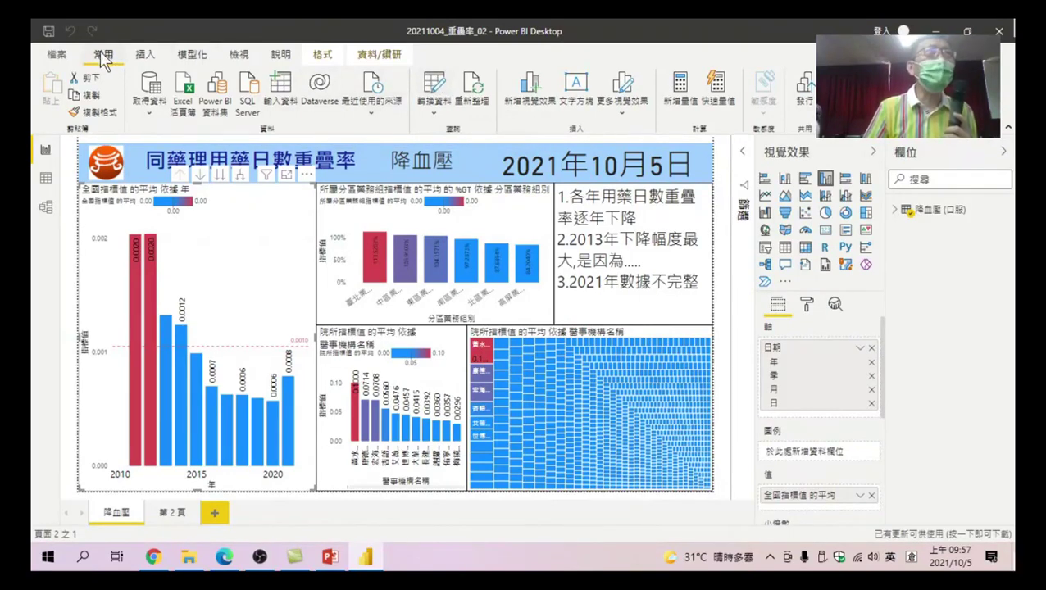
Open the 取得資料 (Get Data) list of common data sources
click(147, 102)
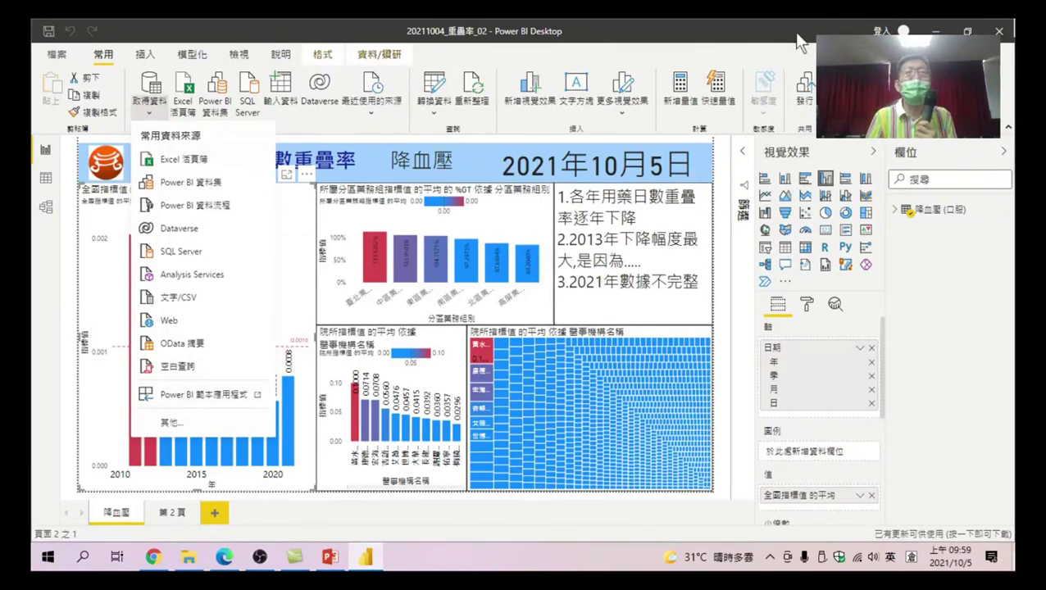
Close the data source list, open the Power Query editor, and switch to the lecture slides
click(712, 47)
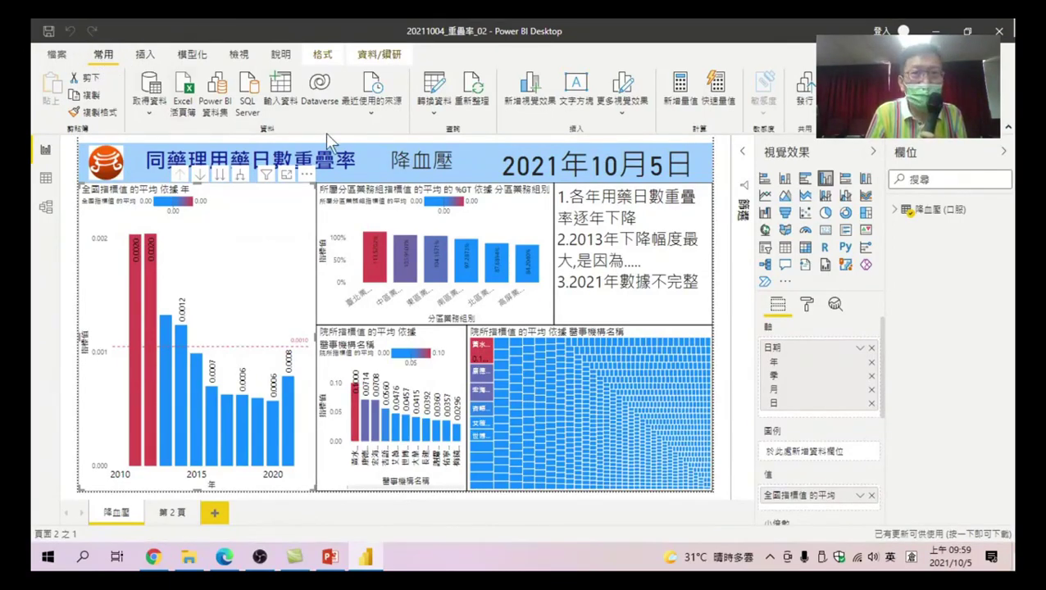
click(437, 90)
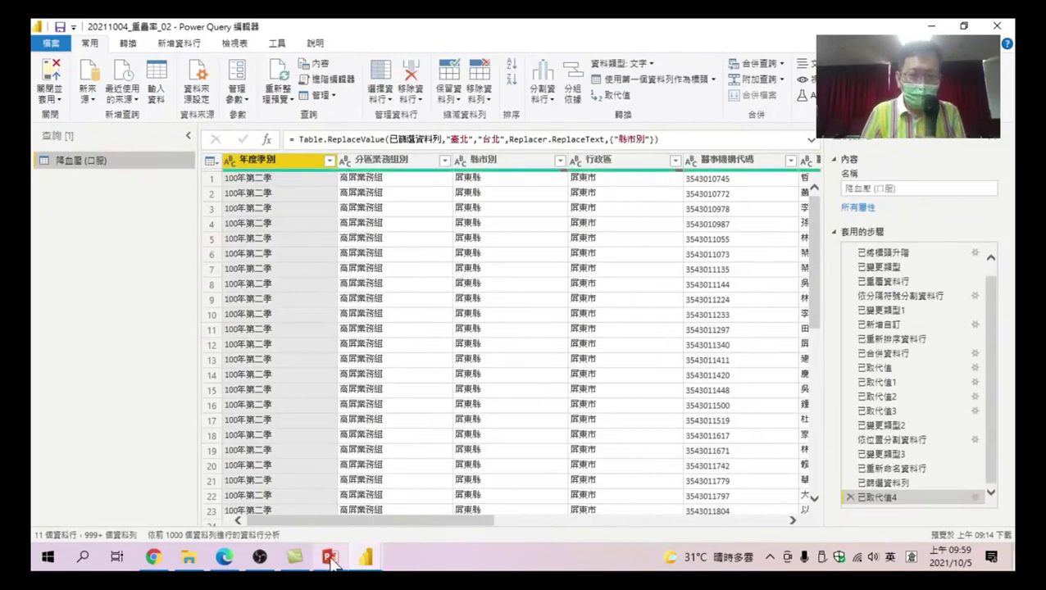
click(329, 557)
Duplicate slide 10, 當資料變動時，重新整理, as a new slide 11
scroll(89, 255, down, 3)
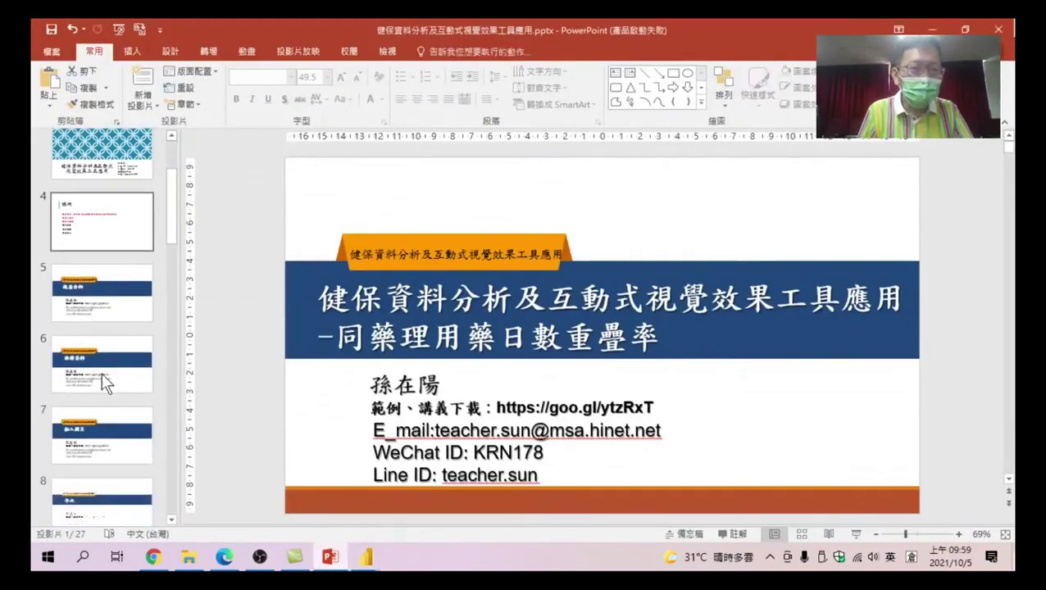
scroll(105, 377, down, 3)
scroll(105, 377, down, 3)
click(105, 267)
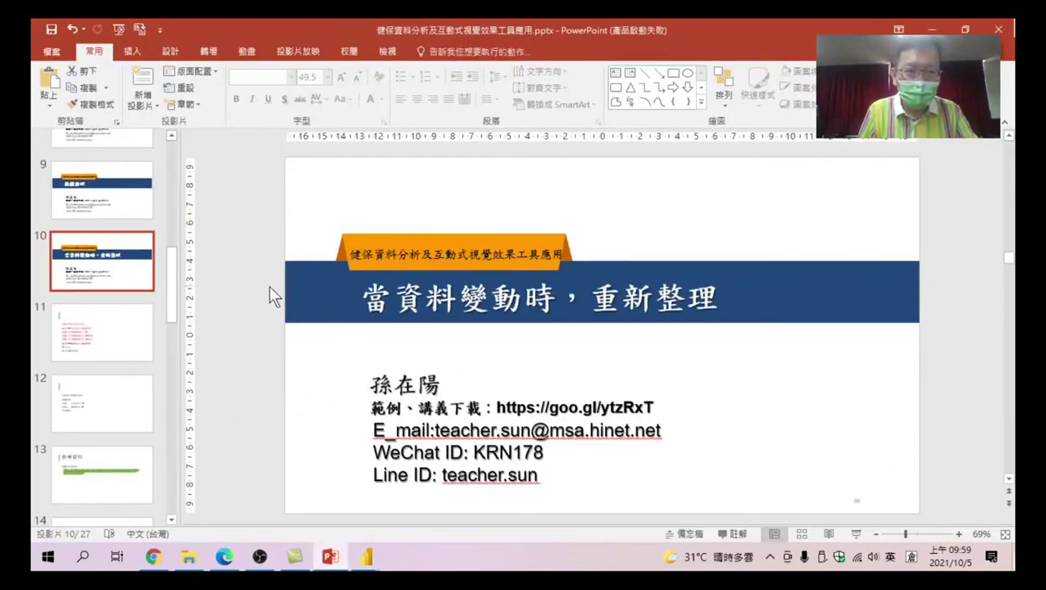
key(ctrl+c)
key(ctrl+v)
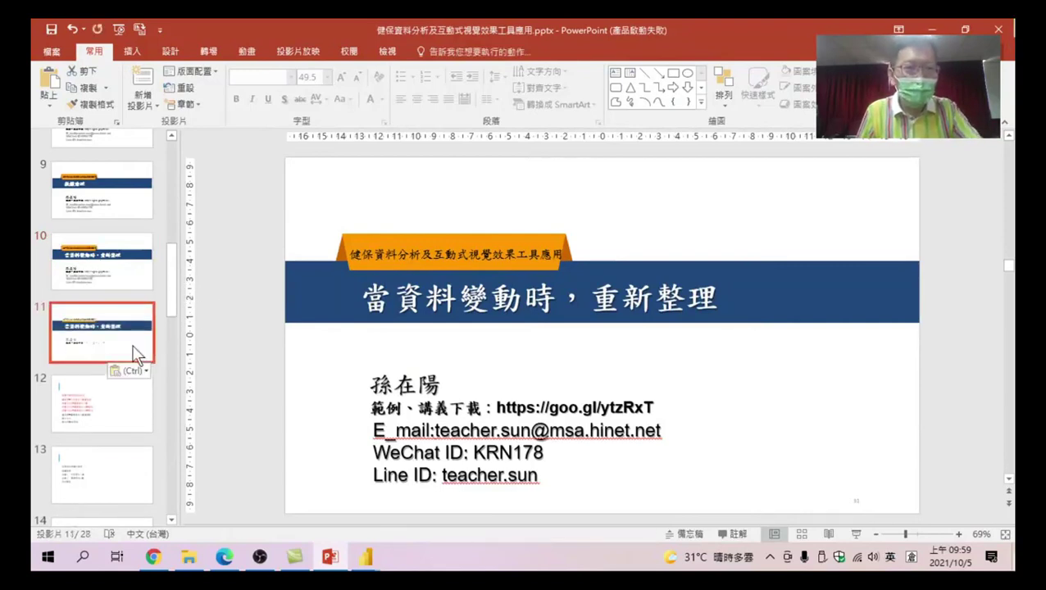
Change slide 11's title to 交叉合併重新整理
click(359, 299)
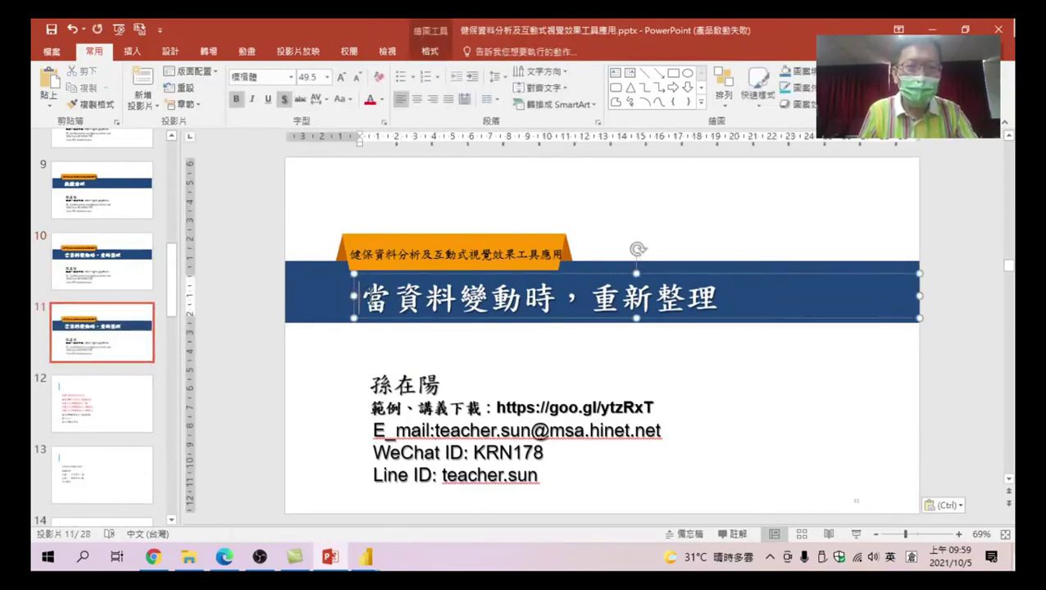
drag(359, 300, 741, 300)
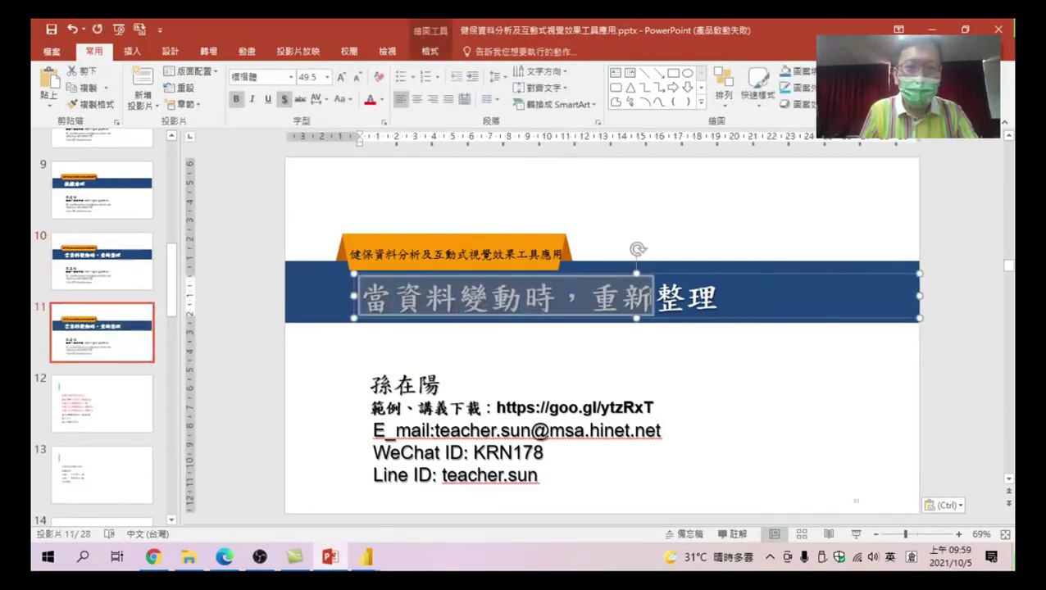
click(741, 300)
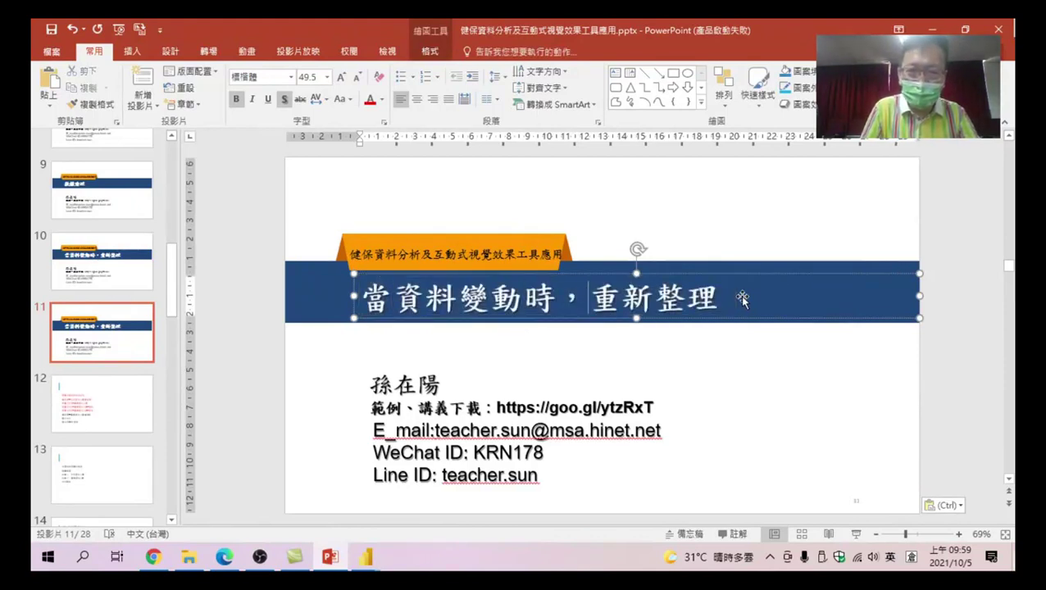
key(Right)
key(BackSpace)
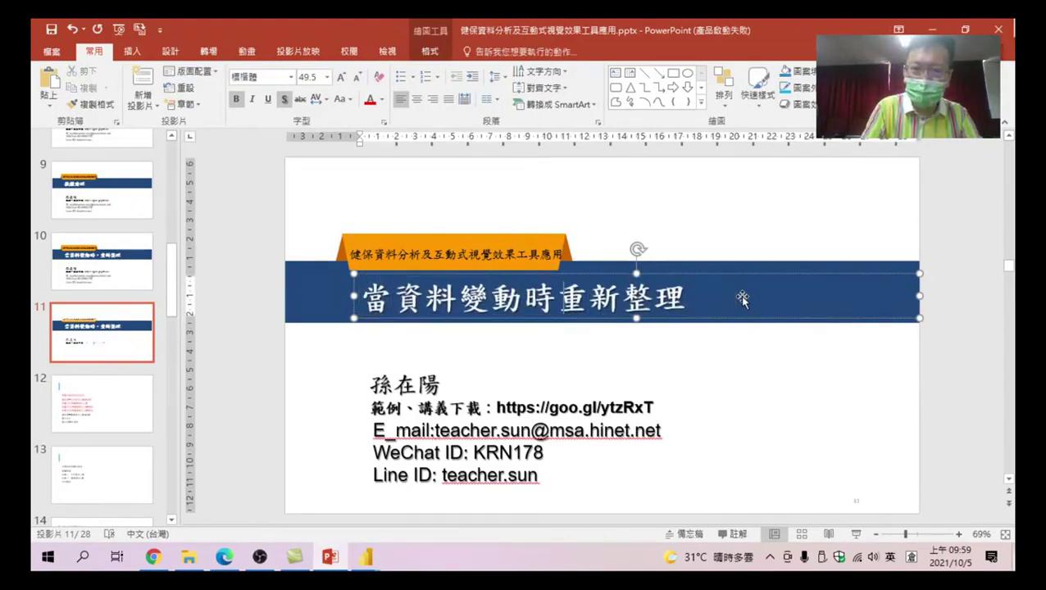
key(BackSpace)
key(BackSpace)
key(BackSpace)
key(BackSpace)
key(BackSpace)
key(BackSpace)
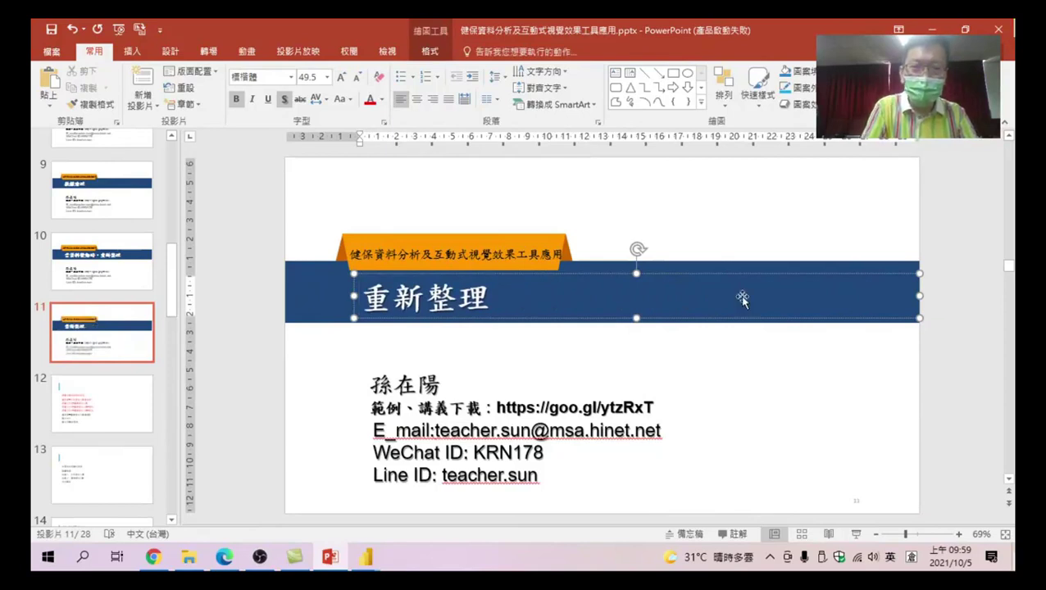
text(yck)
key(BackSpace)
key(BackSpace)
key(BackSpace)
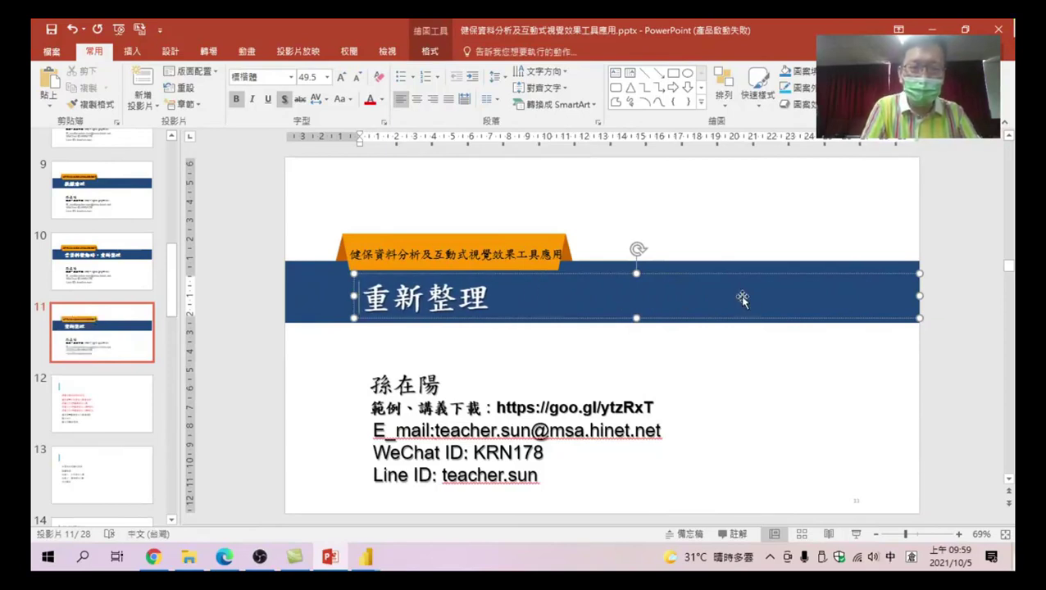
key(shift)
text(yk)
key(space)
text(e)
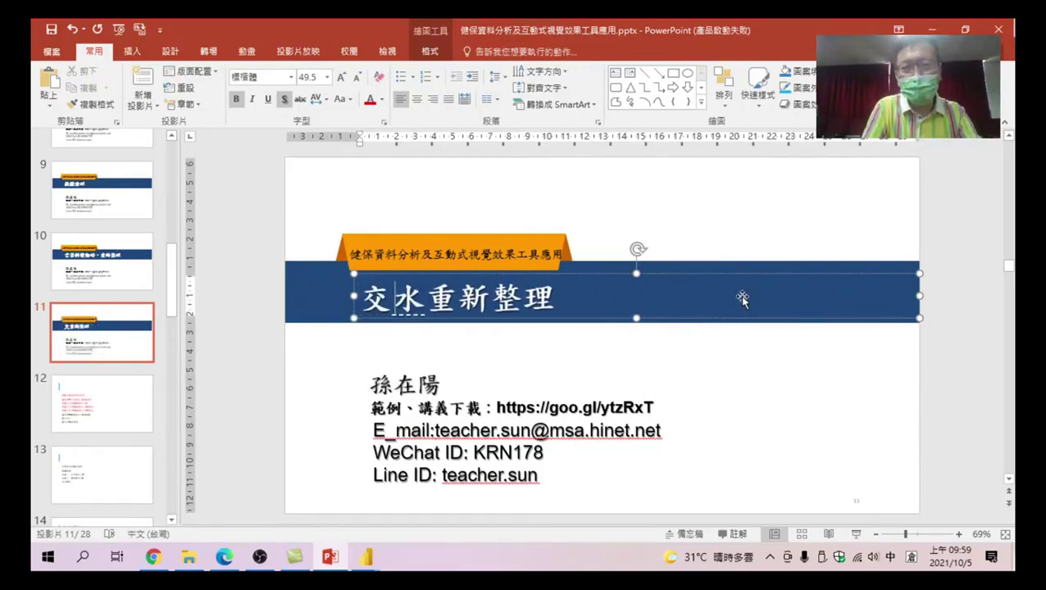
text(i)
key(space)
text(or)
key(space)
text(ot)
key(space)
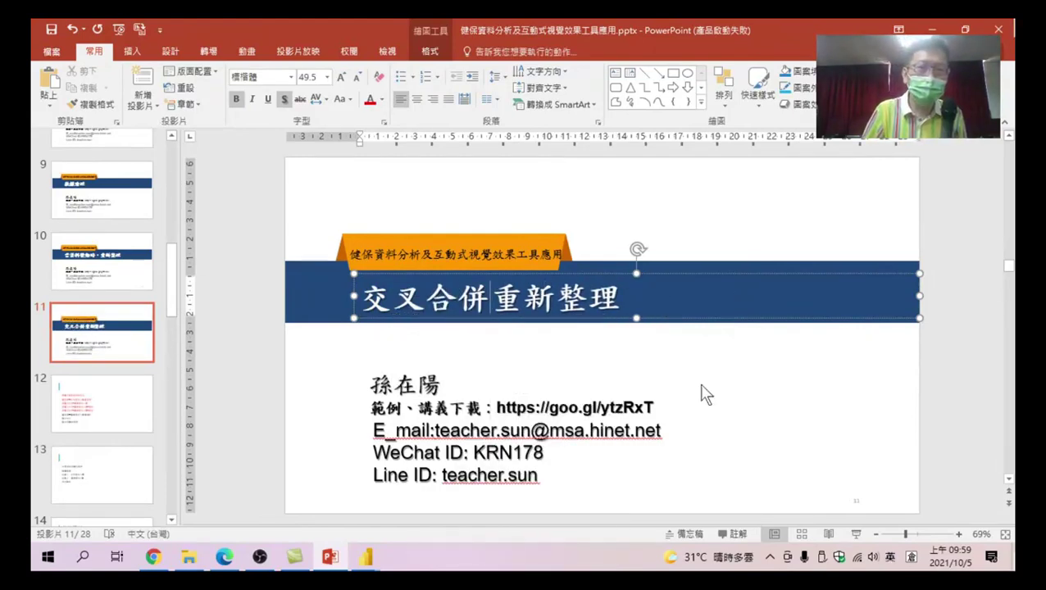
click(855, 533)
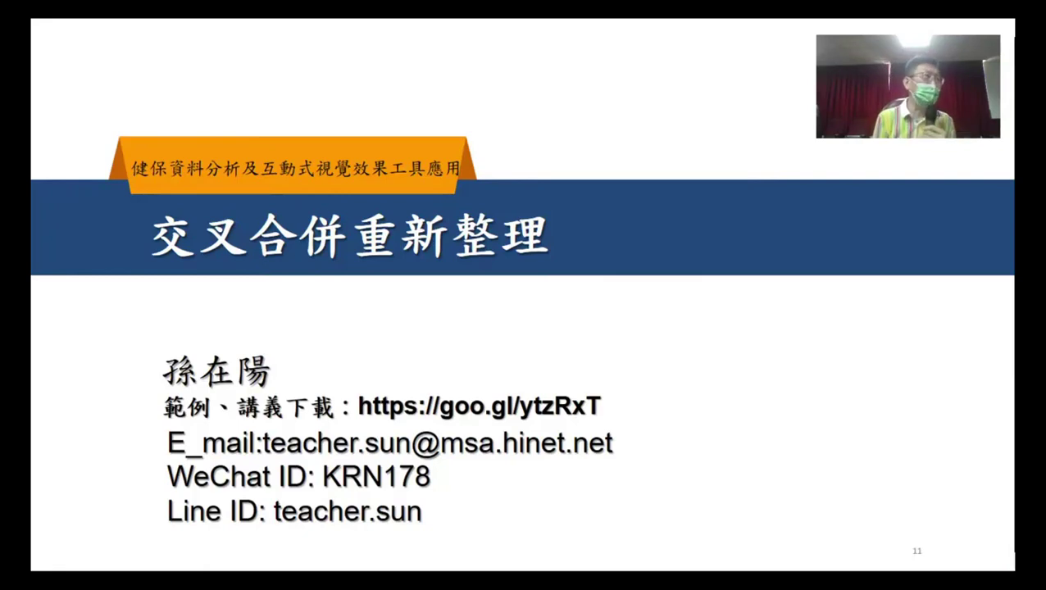
key(Escape)
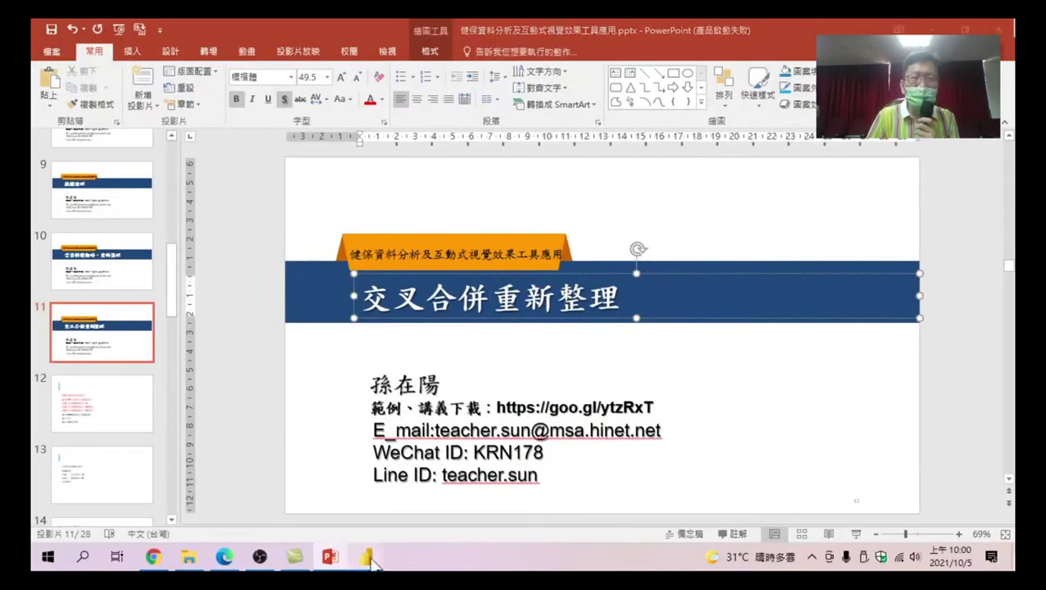
mouse_move(365, 558)
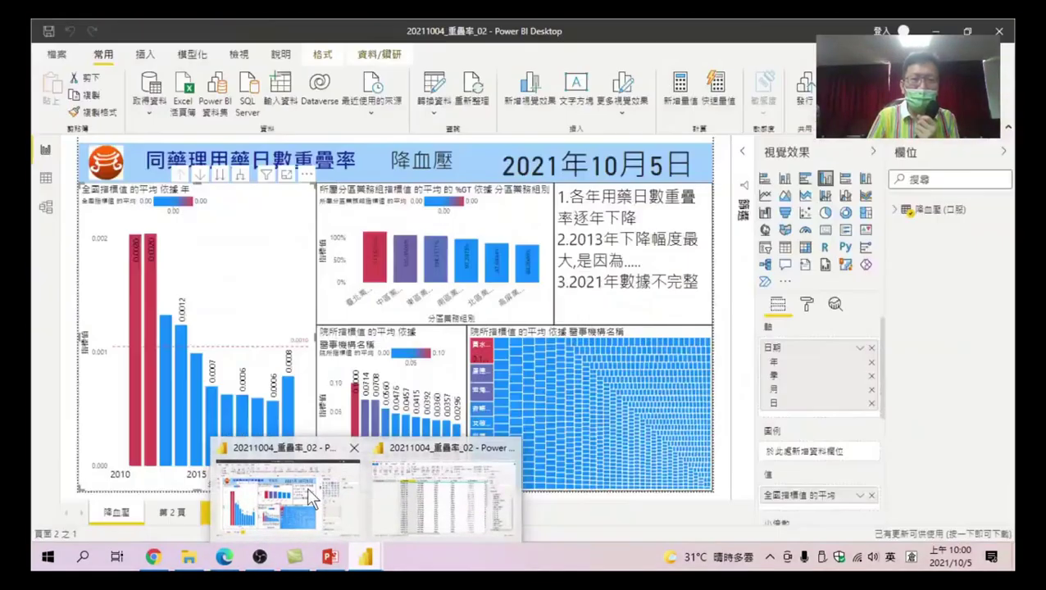
Return to the Power Query editor showing the 降血壓 (口服) query and its applied steps
click(307, 487)
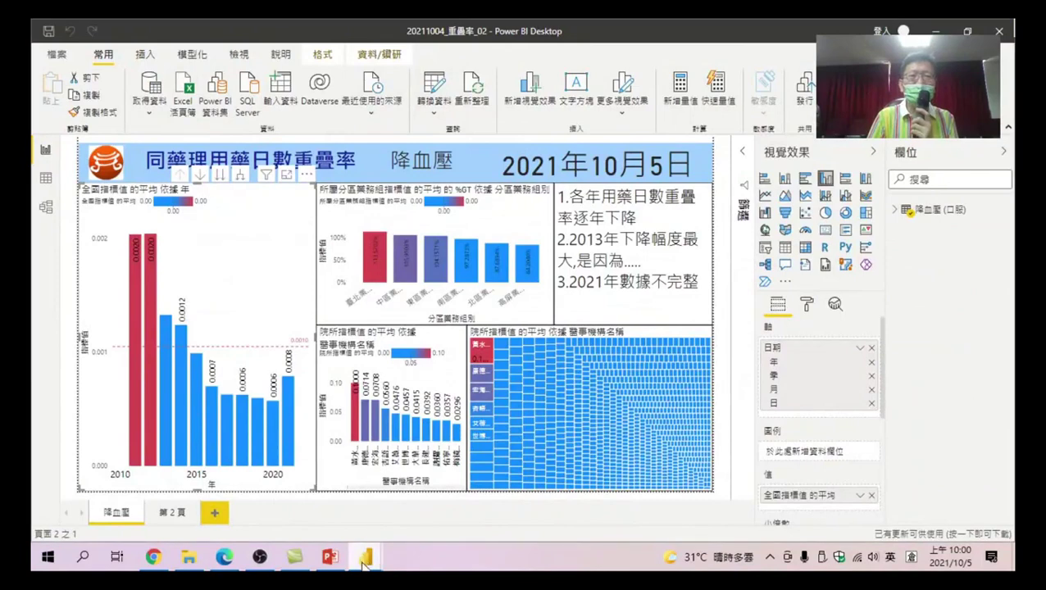
mouse_move(365, 557)
click(392, 516)
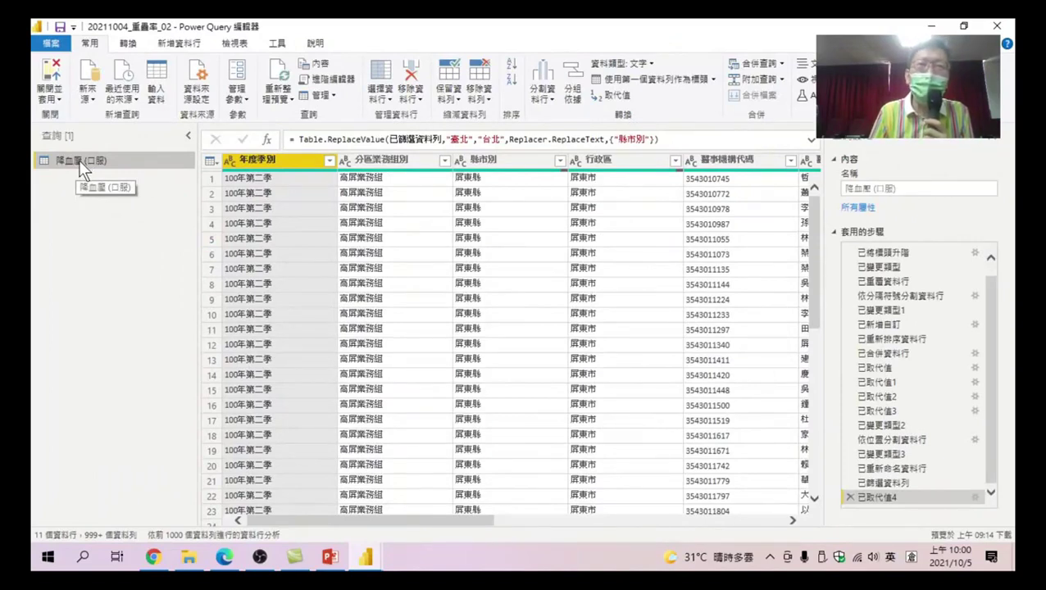
click(43, 133)
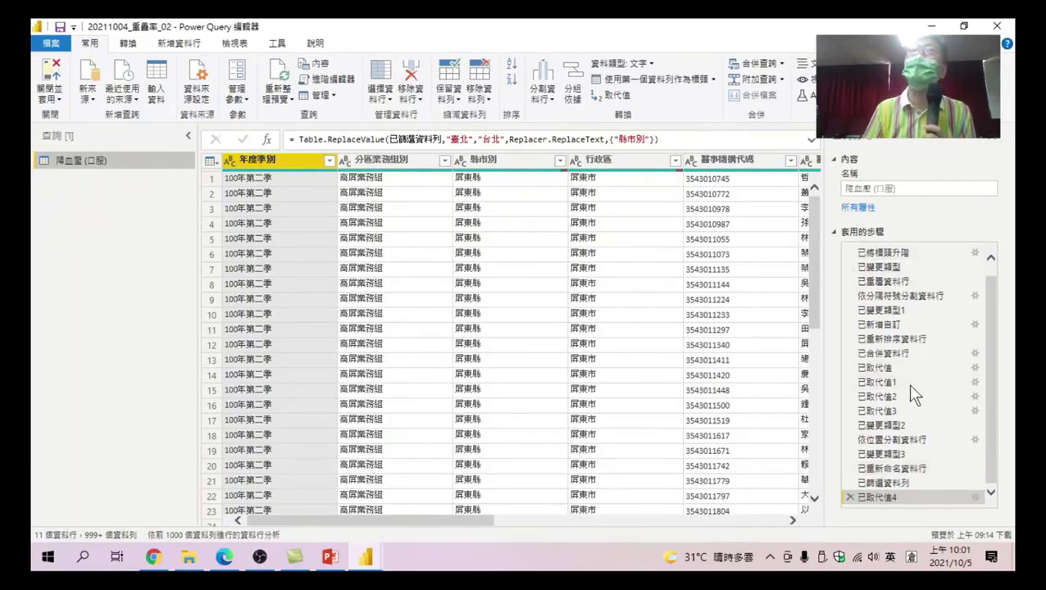
Copy the 降血壓 (口服) query and paste it into the Queries pane as 降血壓 (口服) (2)
right_click(71, 166)
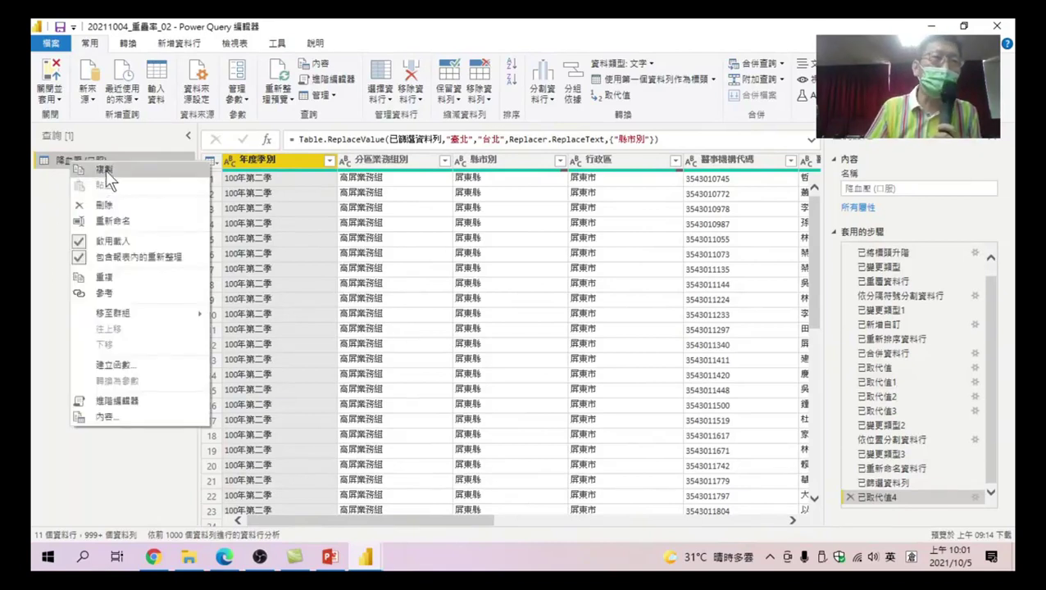
click(105, 173)
right_click(95, 263)
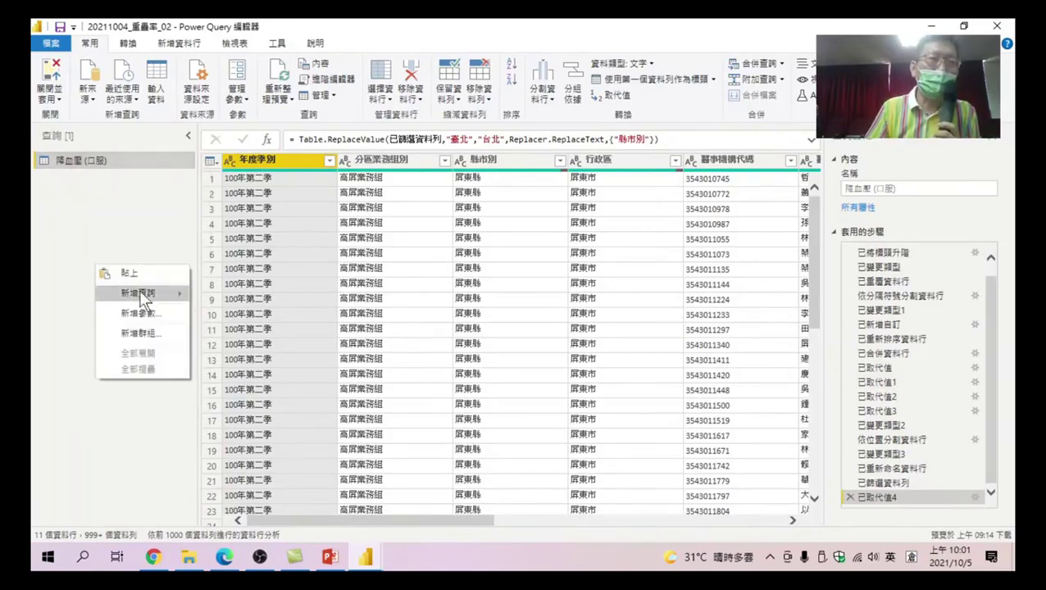
click(132, 272)
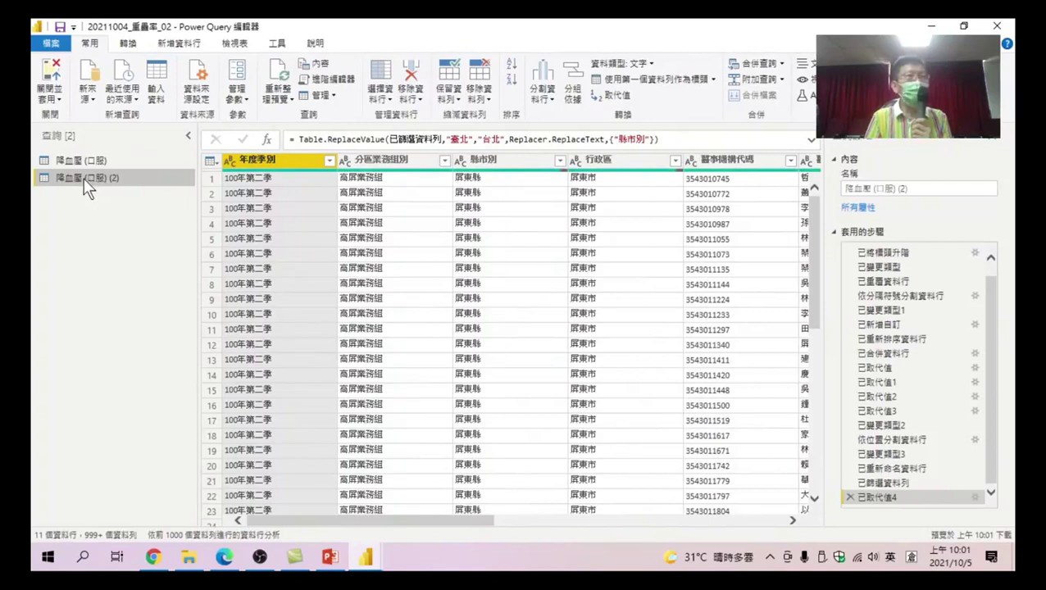
Rename the query 降血壓 (口服) (2) to 抗憂鬱症 using the Chinese input method
right_click(84, 178)
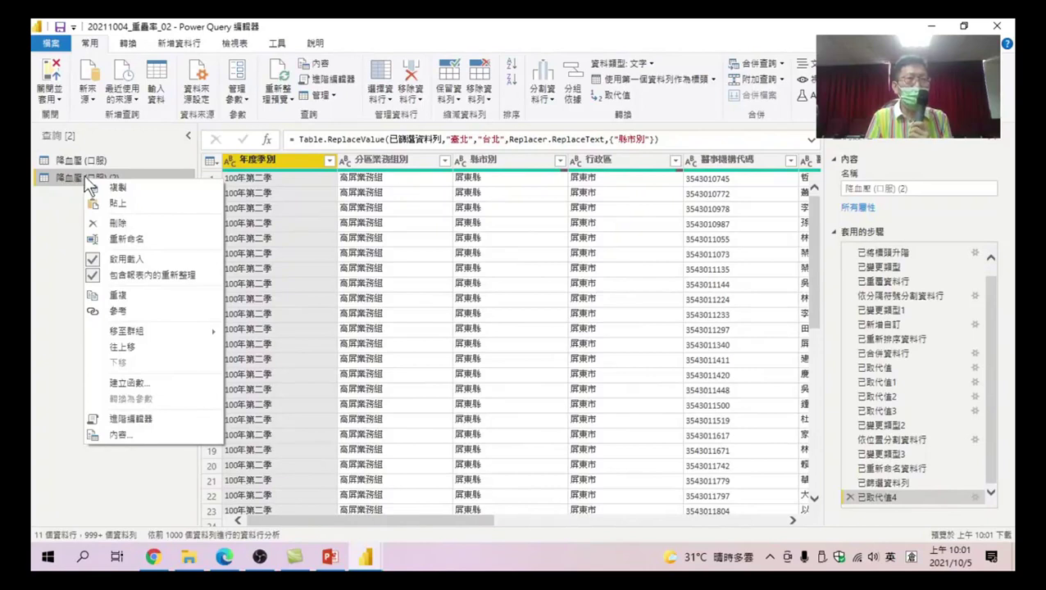
click(132, 239)
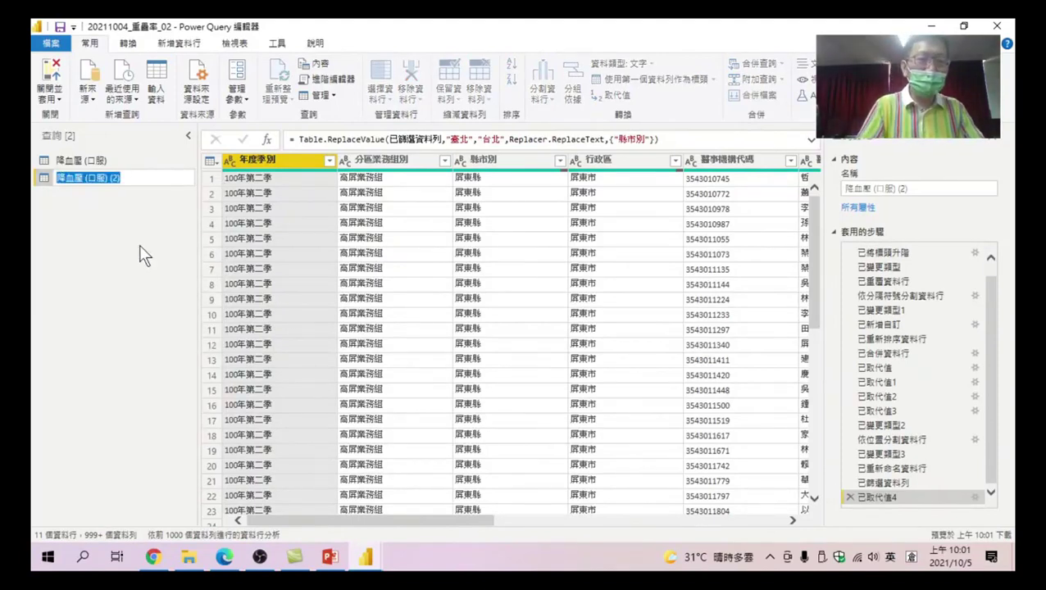
key(shift)
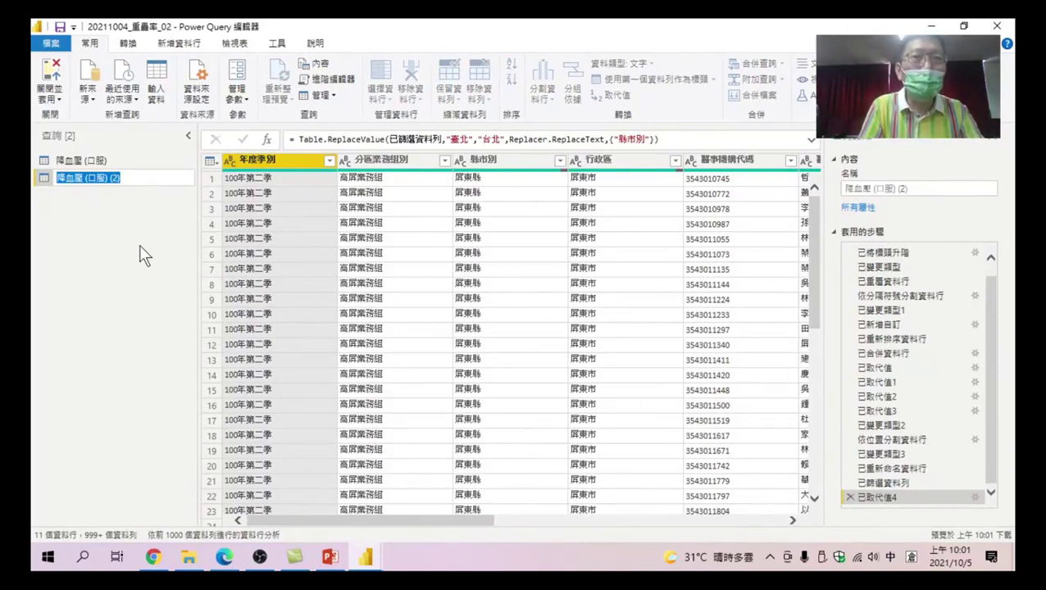
text(手ㄅ力)
key(Down)
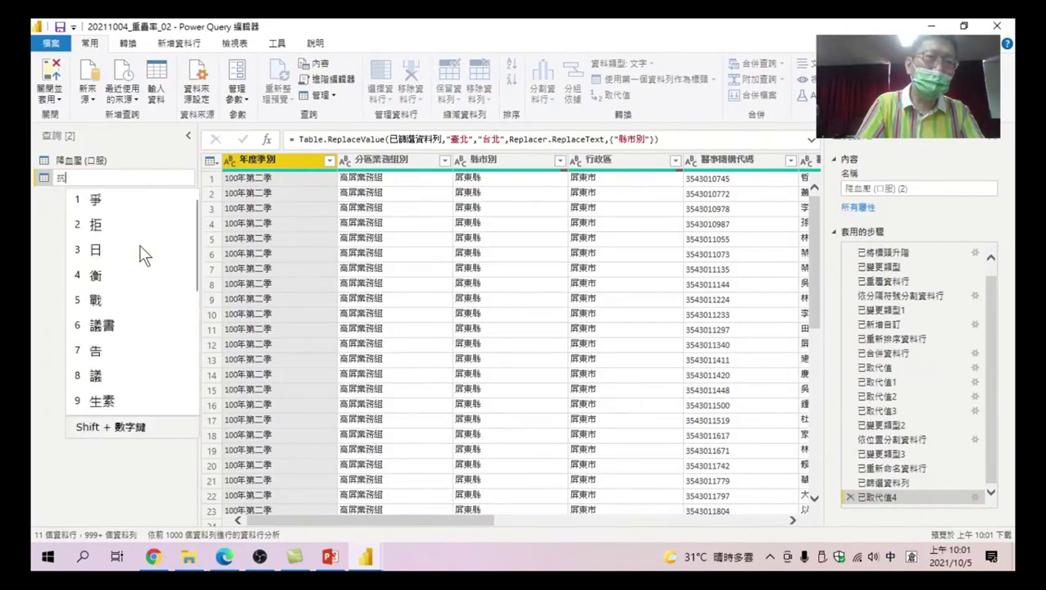
text(2ㄅ4)
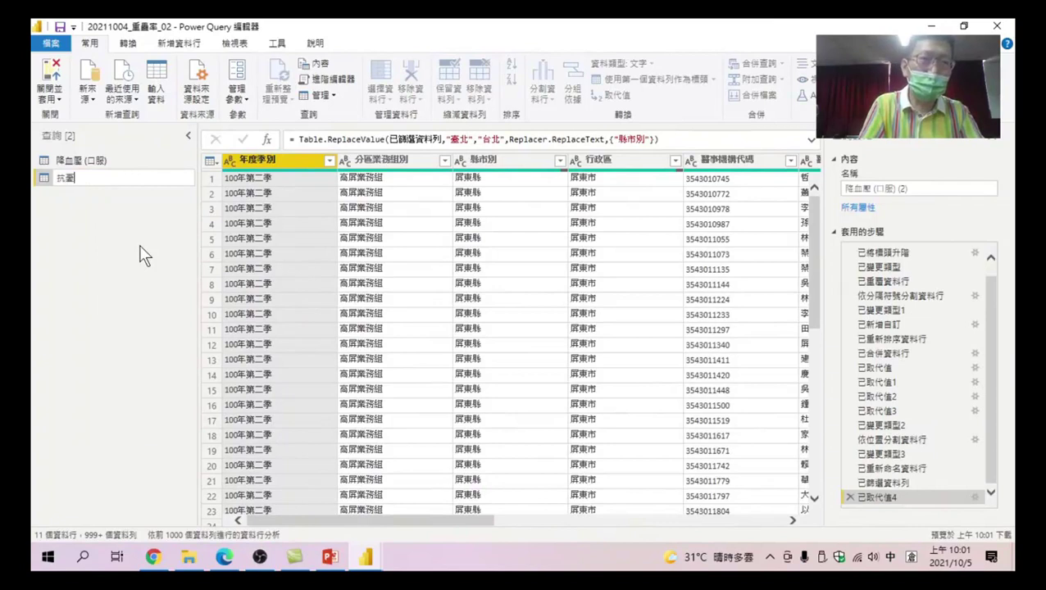
key(Down)
text(藥)
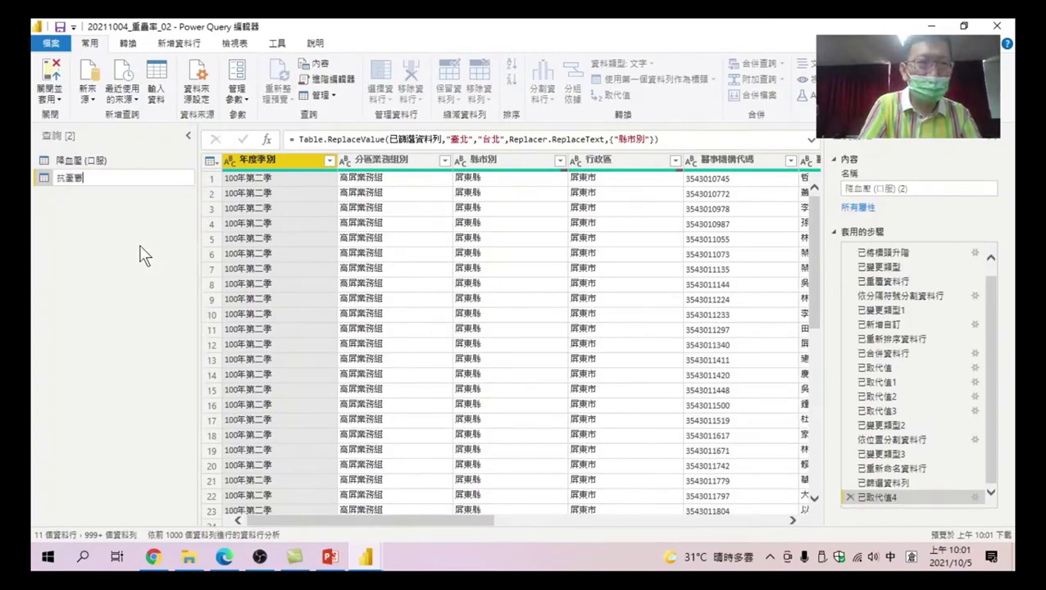
text(太一4)
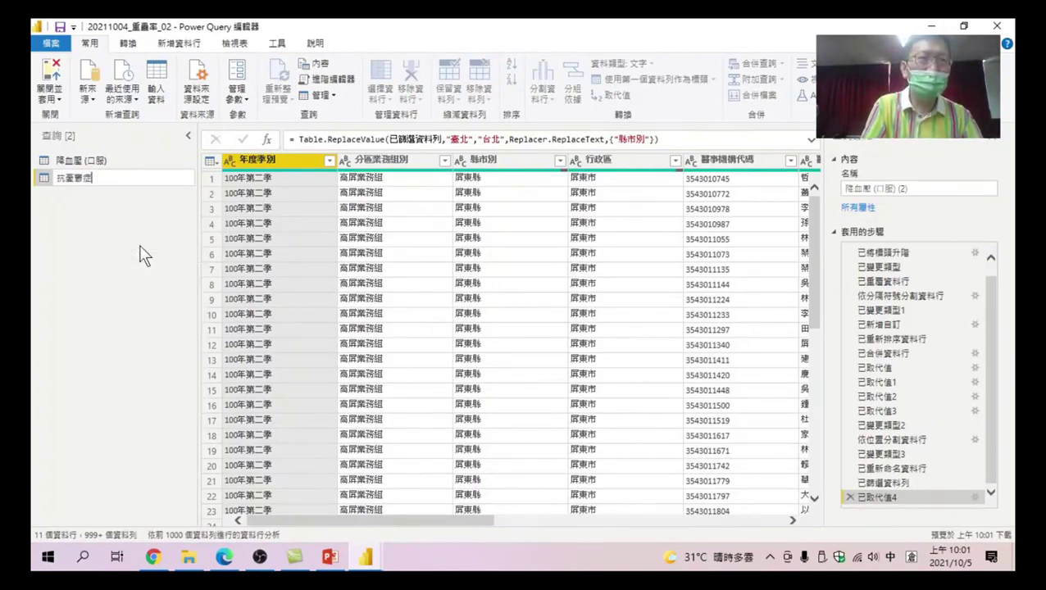
key(Return)
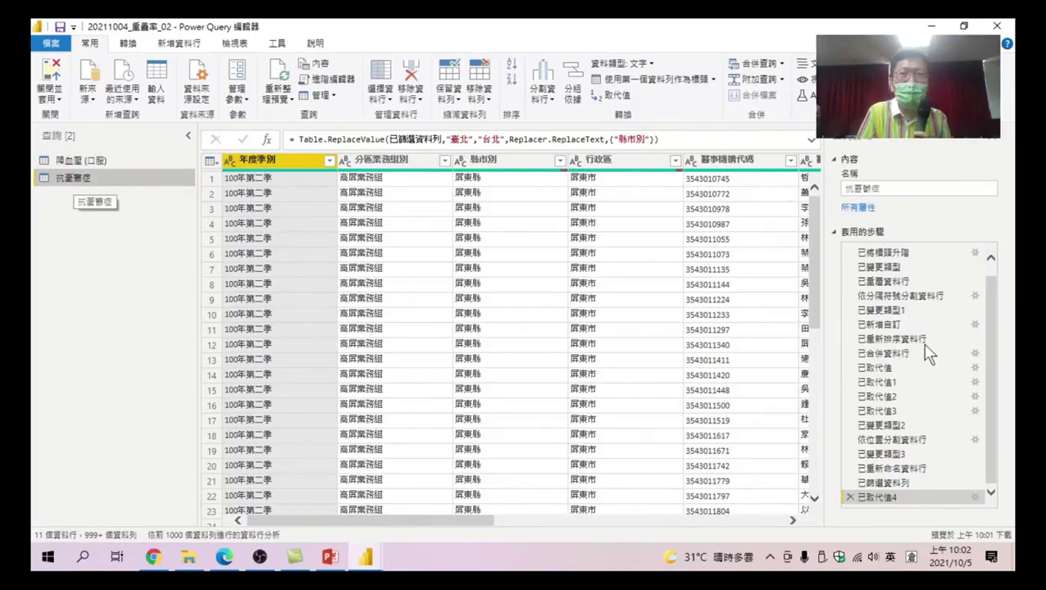
Select the 抗憂鬱症 query's 來源 step to see the raw Column1–Column5 data
scroll(988, 352, up, 2)
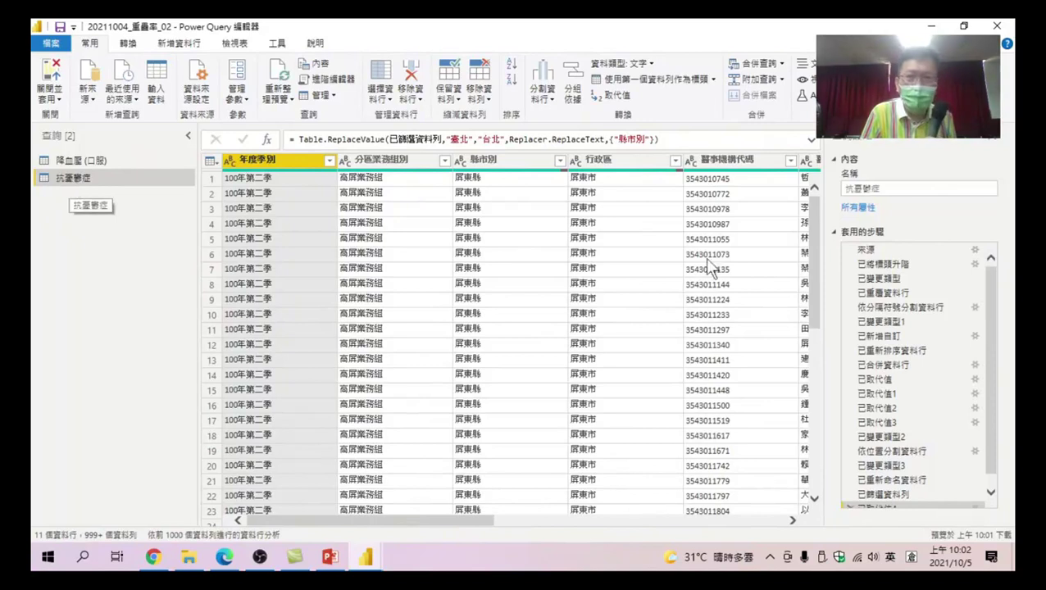
click(874, 248)
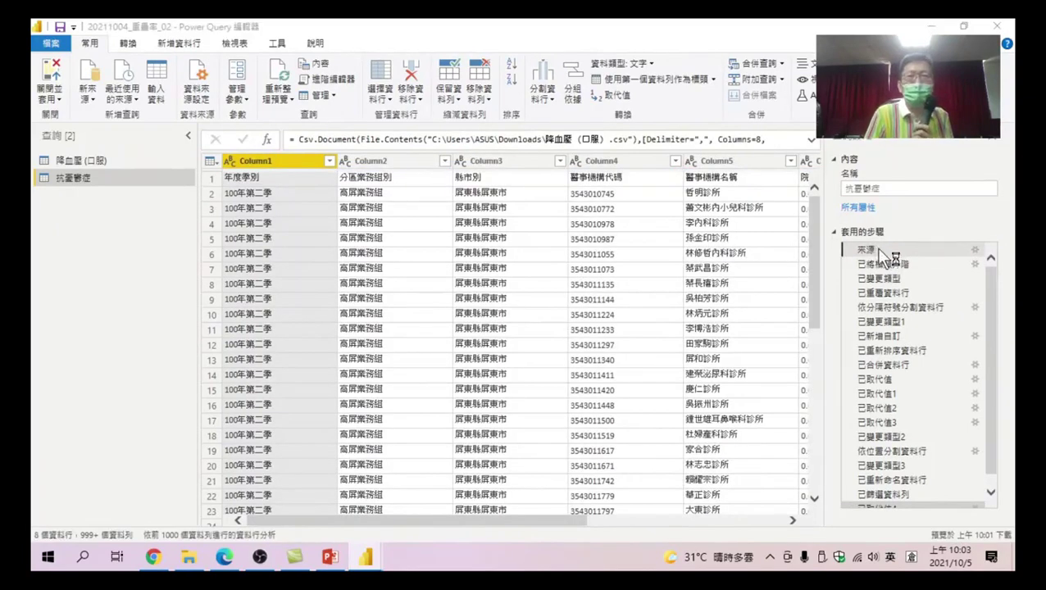
In the 來源 step's 逗點分隔值 settings, browse to Downloads and choose 抗憂鬱症.csv
double_click(872, 250)
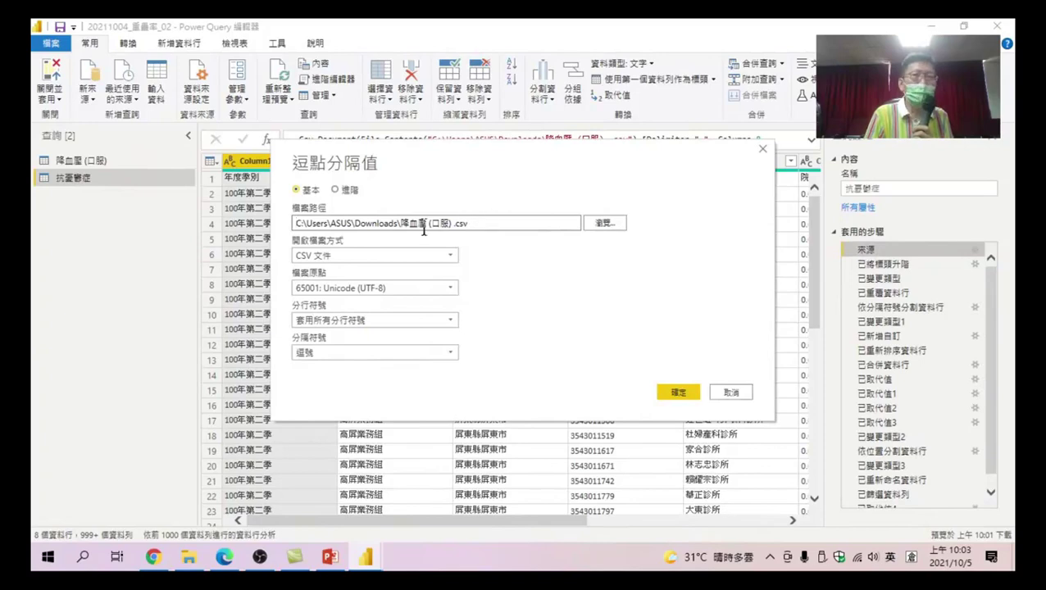
click(602, 223)
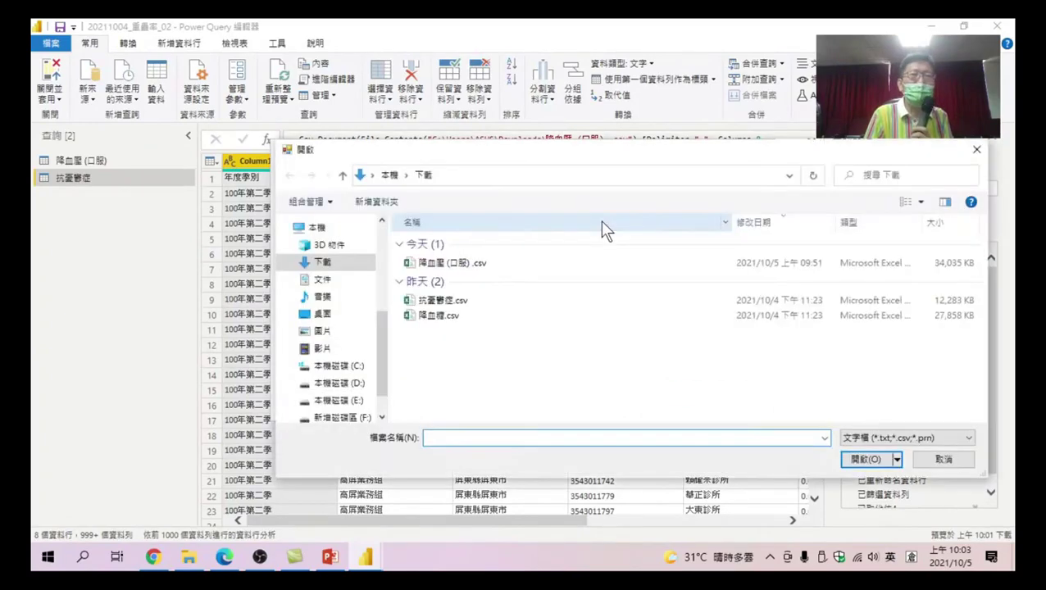
click(438, 305)
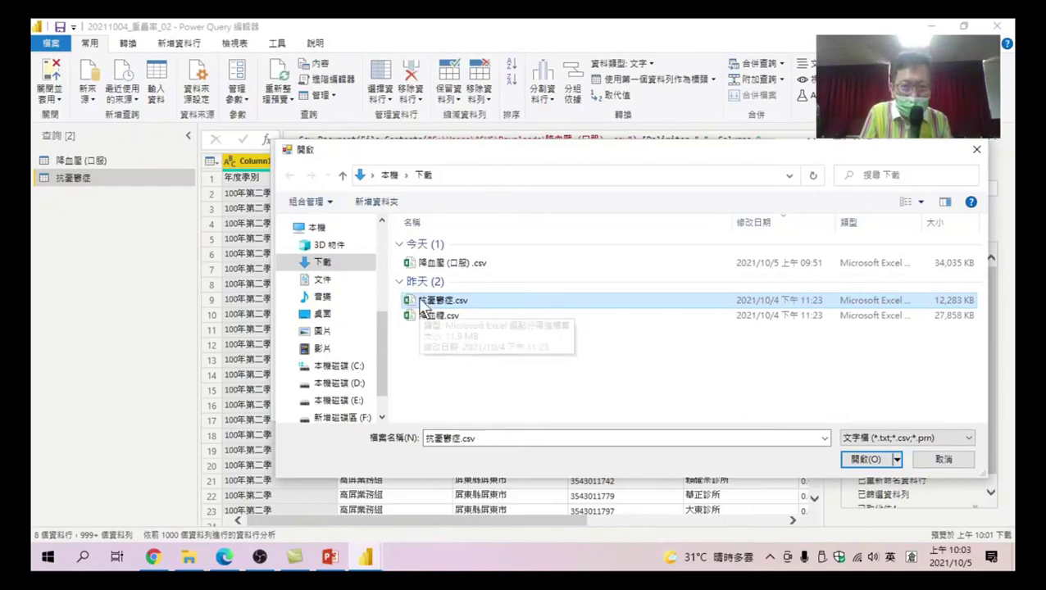
Load 抗憂鬱症.csv as the source and review the 已將標頭升階, 已變更類型 and 已重覆資料行 steps
click(863, 459)
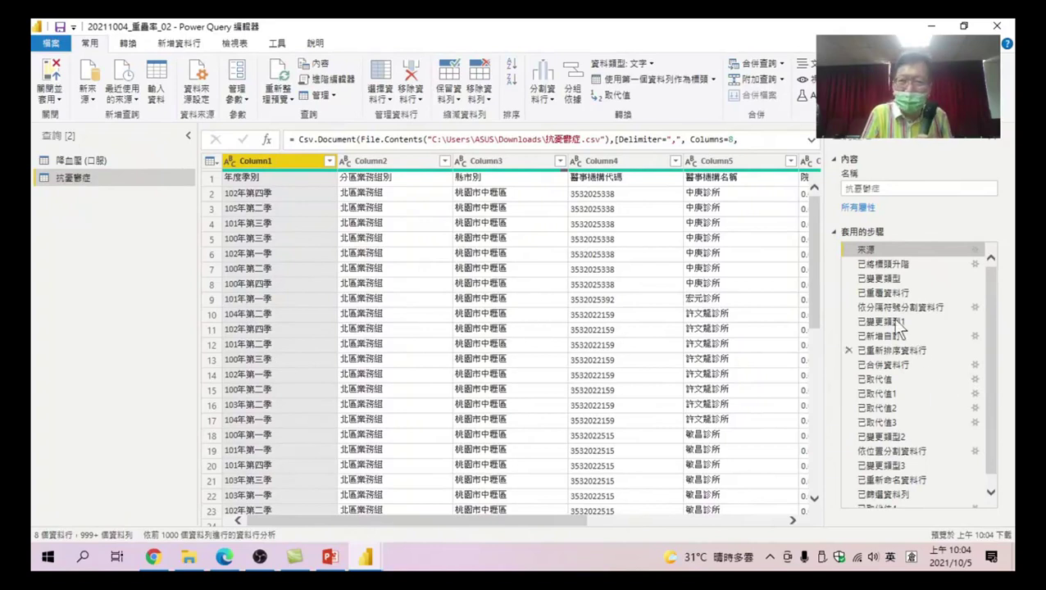
click(878, 266)
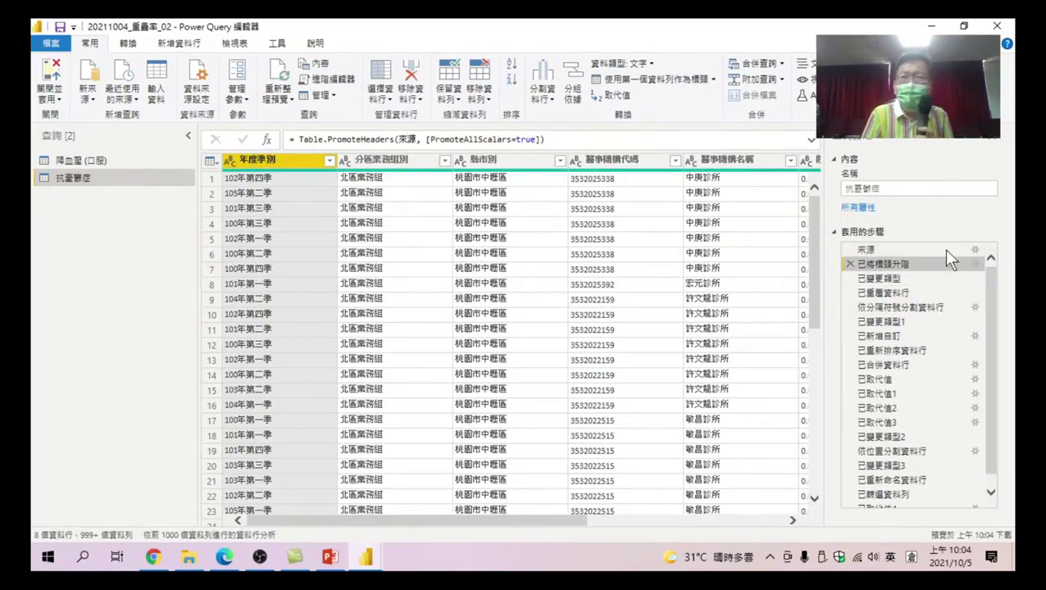
click(869, 279)
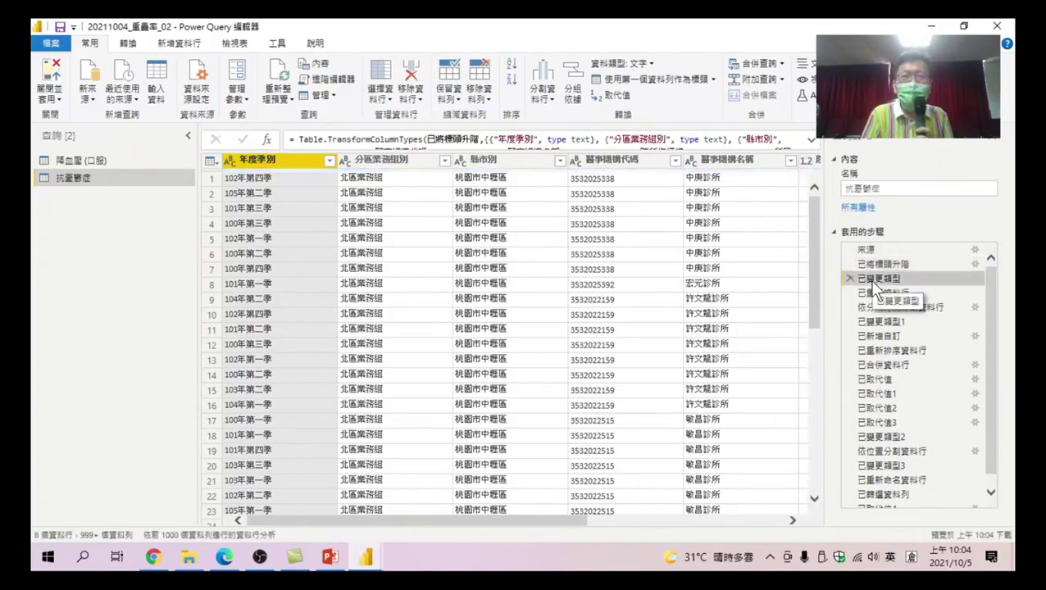
click(887, 293)
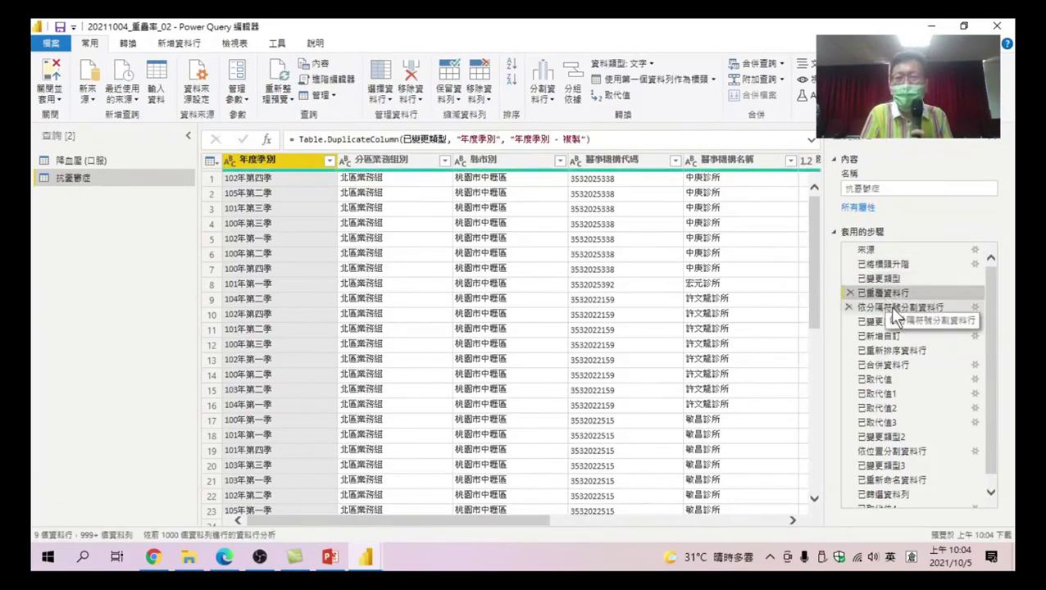
scroll(889, 377, down, 1)
scroll(878, 321, up, 1)
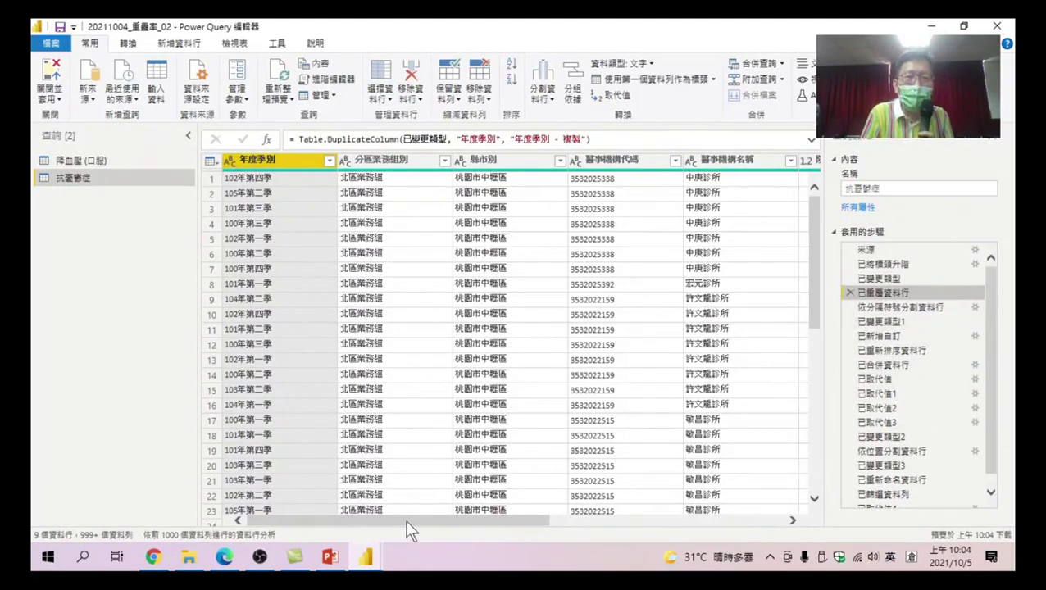
scroll(928, 379, down, 1)
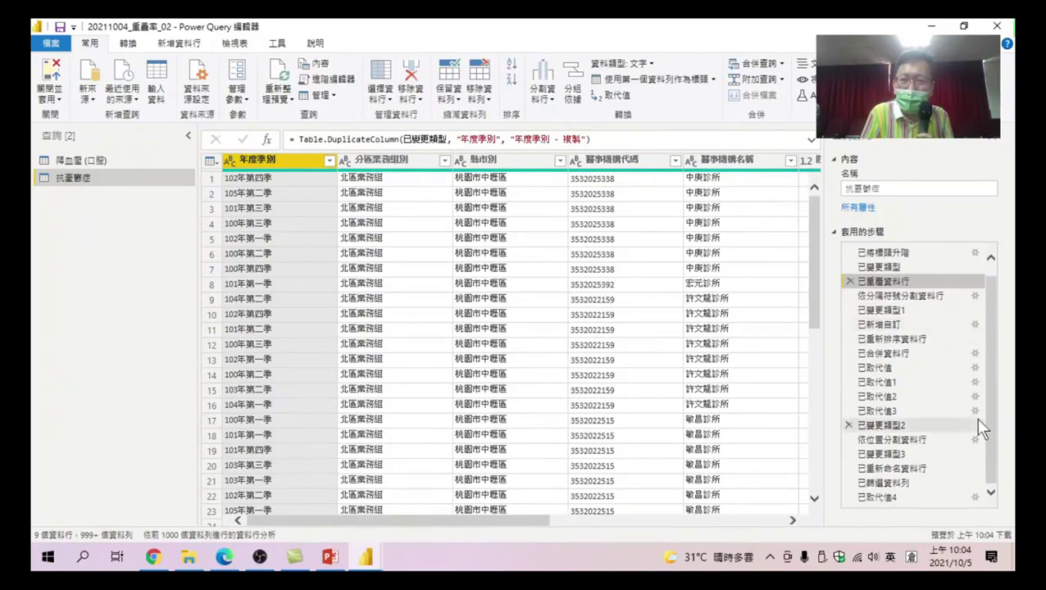
Select the final 已取代值4 step to preview the 抗憂鬱症 output with 桃園市 rows
click(882, 496)
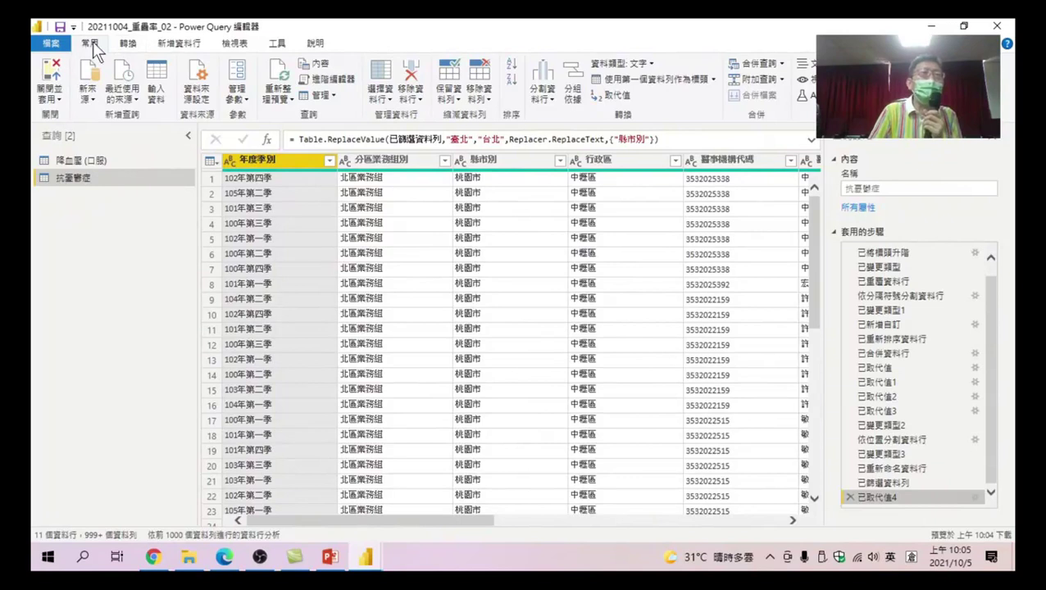
Close the Power Query editor with 關閉並套用, applying changes to load the 抗憂鬱症 query
click(54, 77)
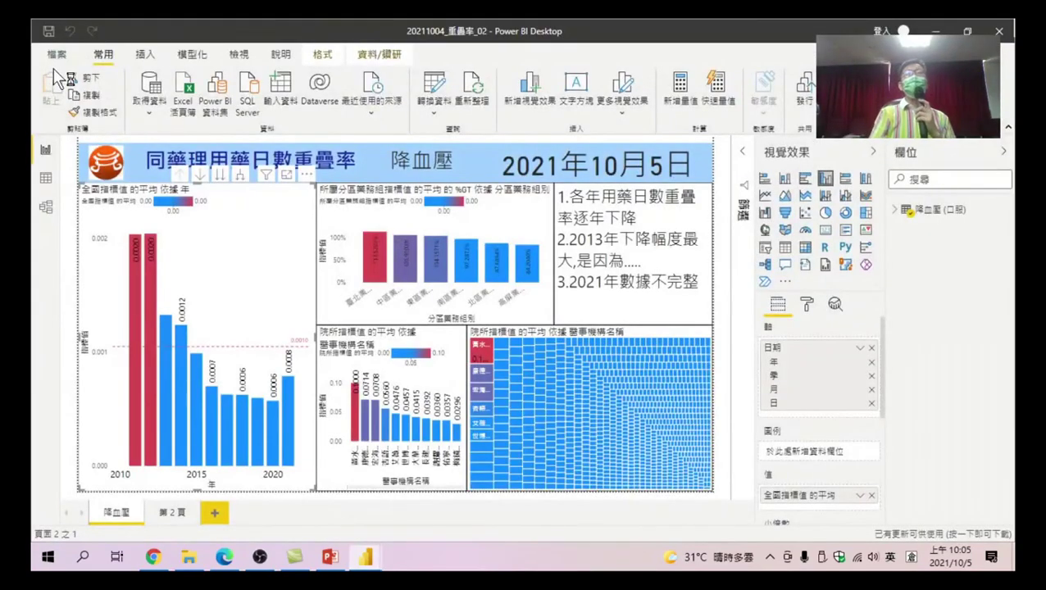